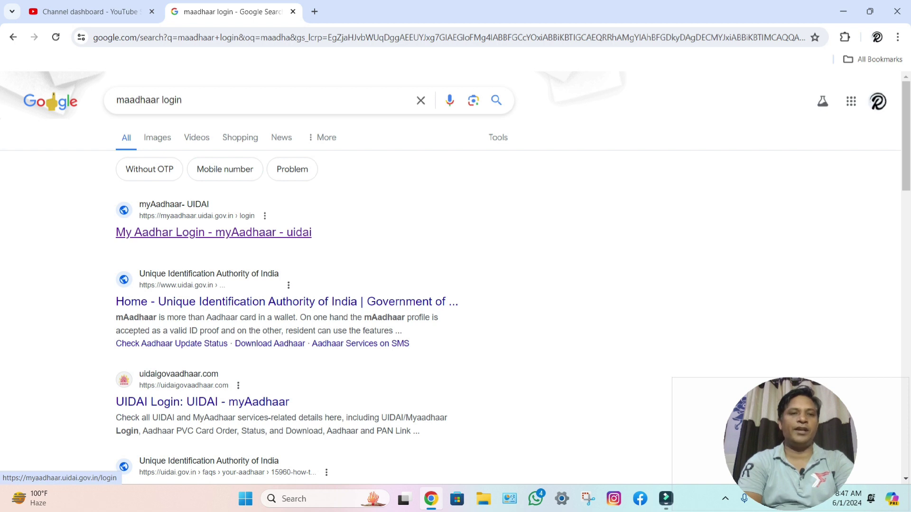
# Step: Log in to myAadhaar with the Aadhaar number, captcha and the received one-time password
pyautogui.click(213, 232)
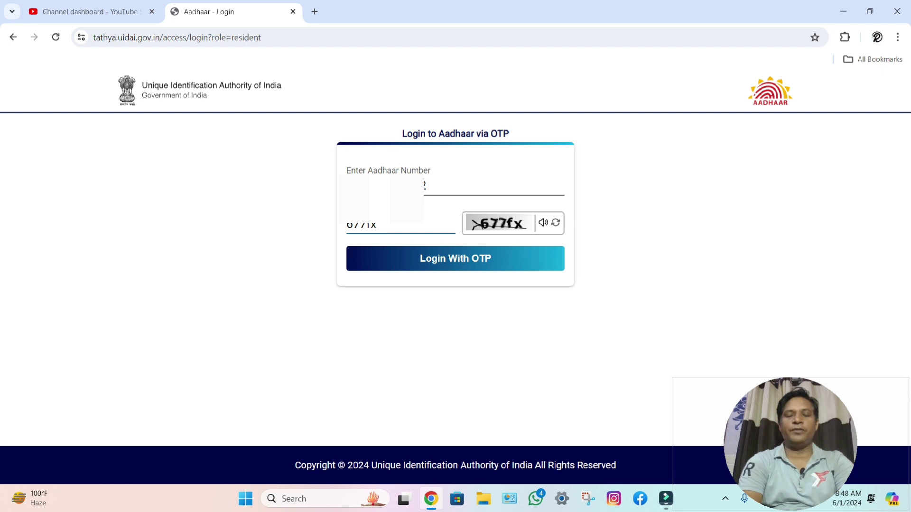
pyautogui.press('Return')
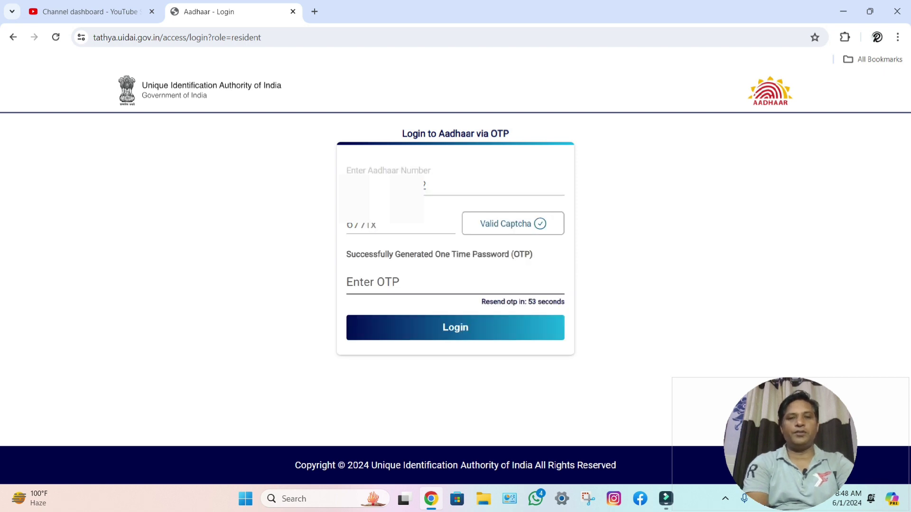
pyautogui.click(373, 283)
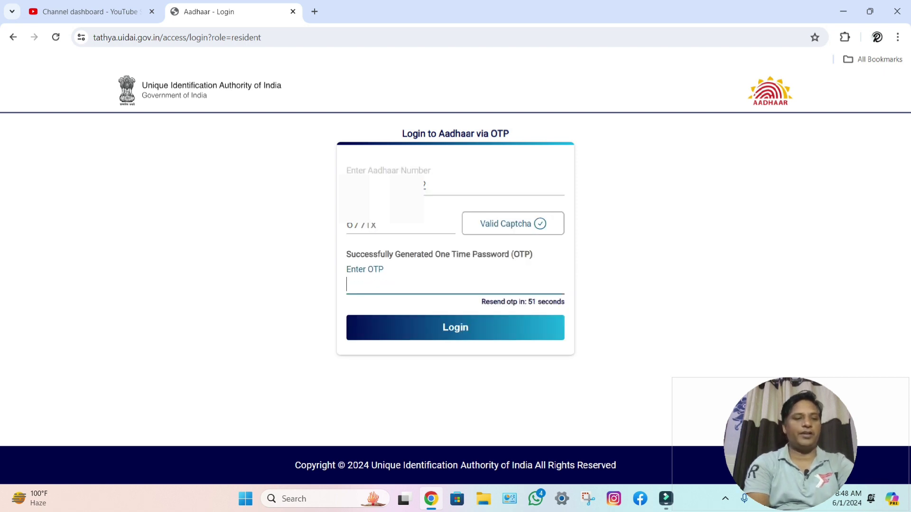
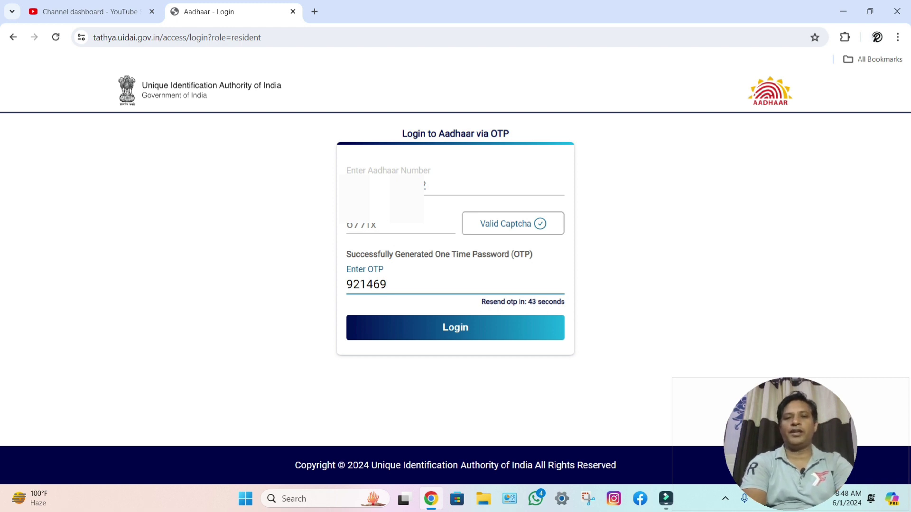
pyautogui.press('Return')
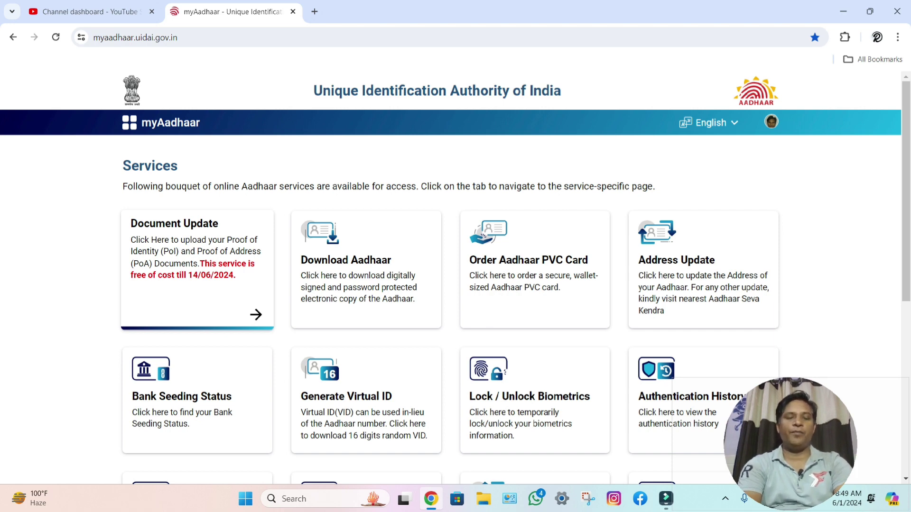
# Step: Choose the Document Update card on the Services dashboard
pyautogui.click(197, 270)
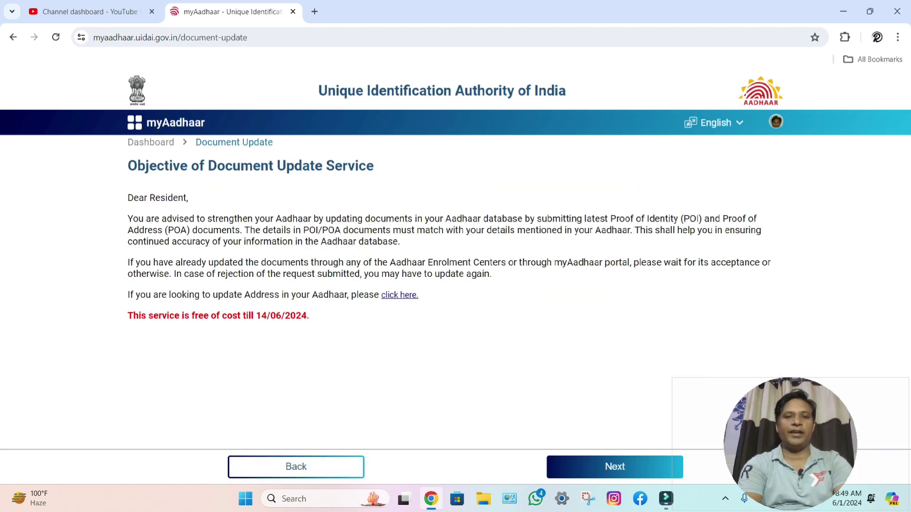
# Step: Move past the service objective and how-it-works pages, then confirm the displayed Aadhaar details are correct
pyautogui.click(615, 466)
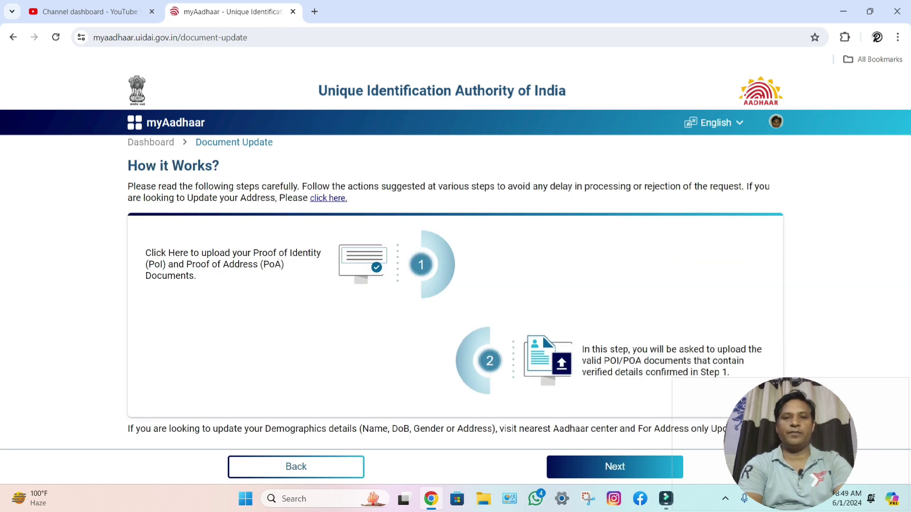
pyautogui.click(614, 466)
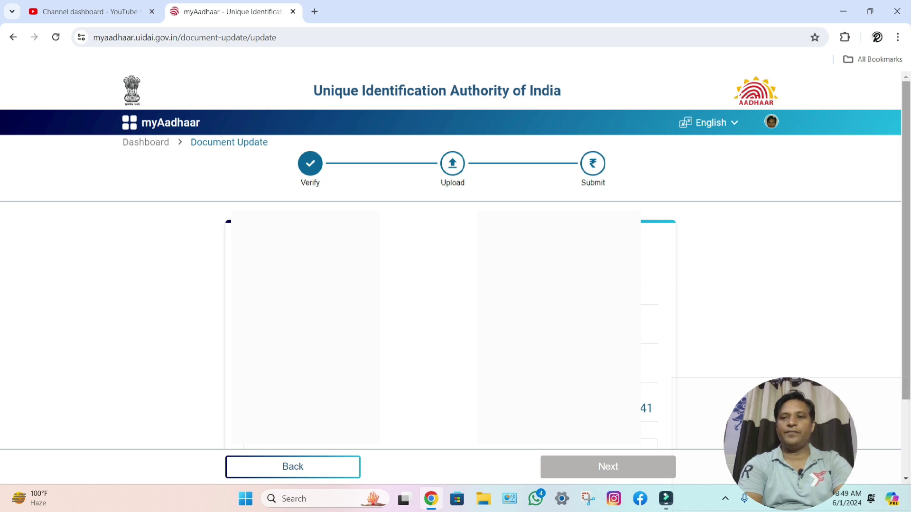
pyautogui.moveTo(906, 238); pyautogui.dragTo(906, 301)
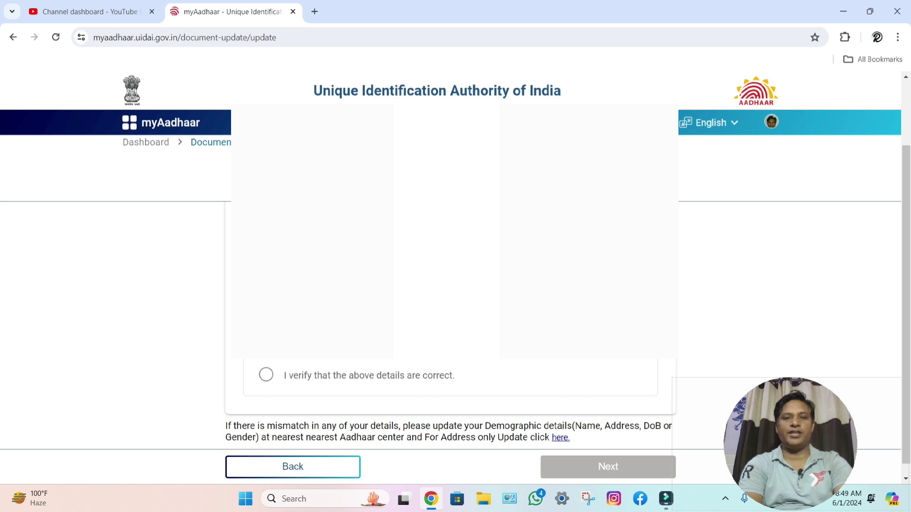
pyautogui.click(266, 375)
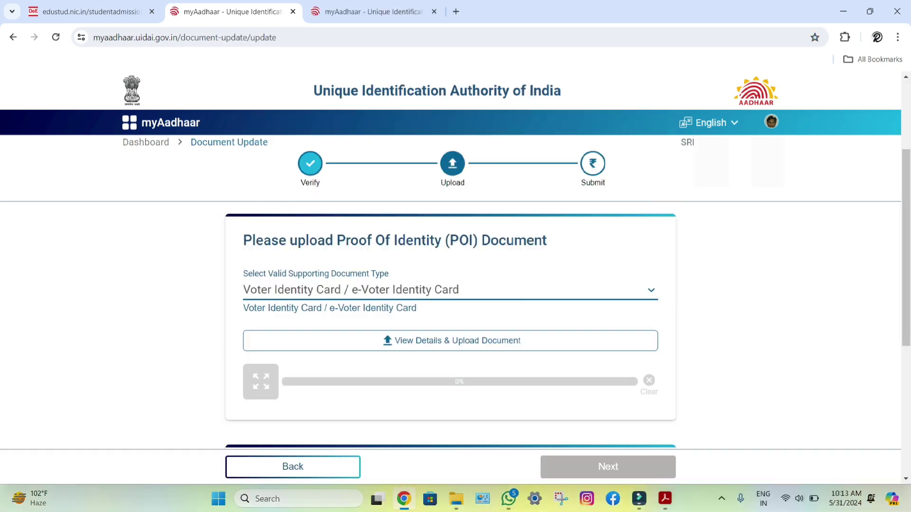
# Step: Keep Voter Identity Card as the identity document type and upload the voter id PDF
pyautogui.click(450, 290)
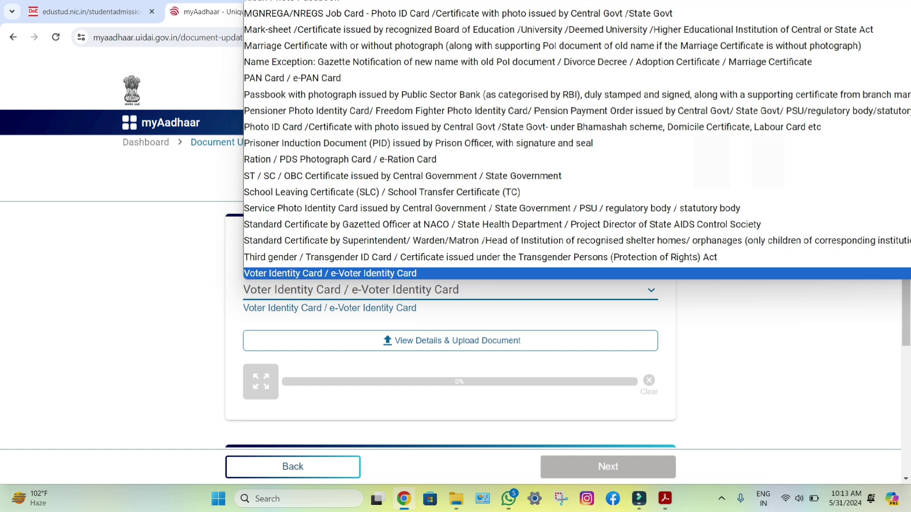
pyautogui.press('Return')
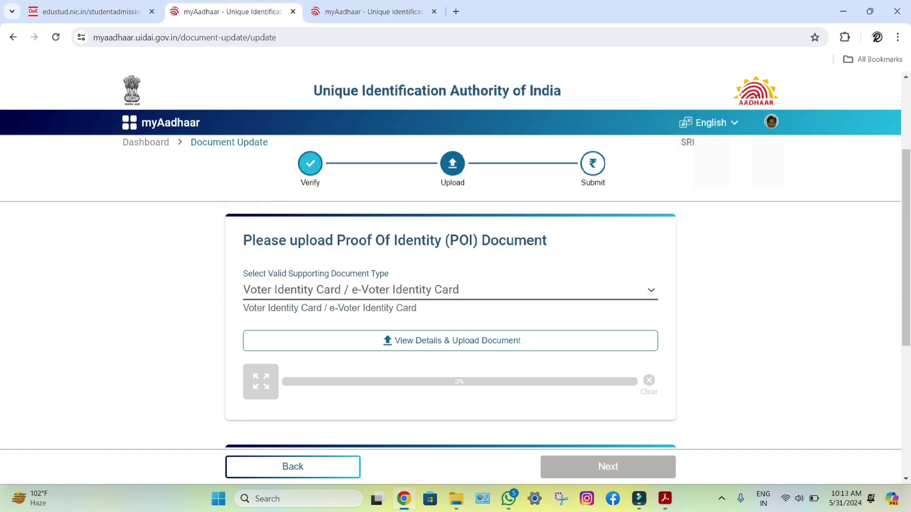
pyautogui.click(450, 340)
pyautogui.click(346, 316)
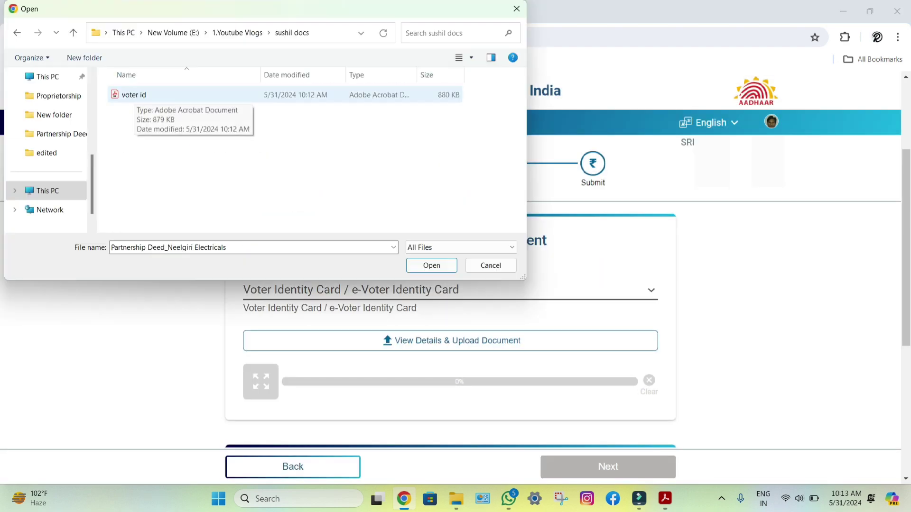
pyautogui.doubleClick(134, 95)
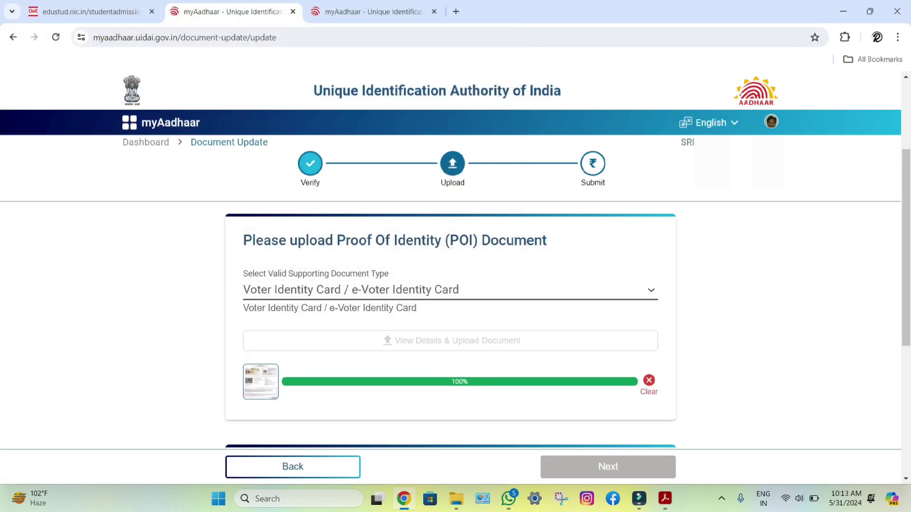
pyautogui.scroll(-2, 450, 298)
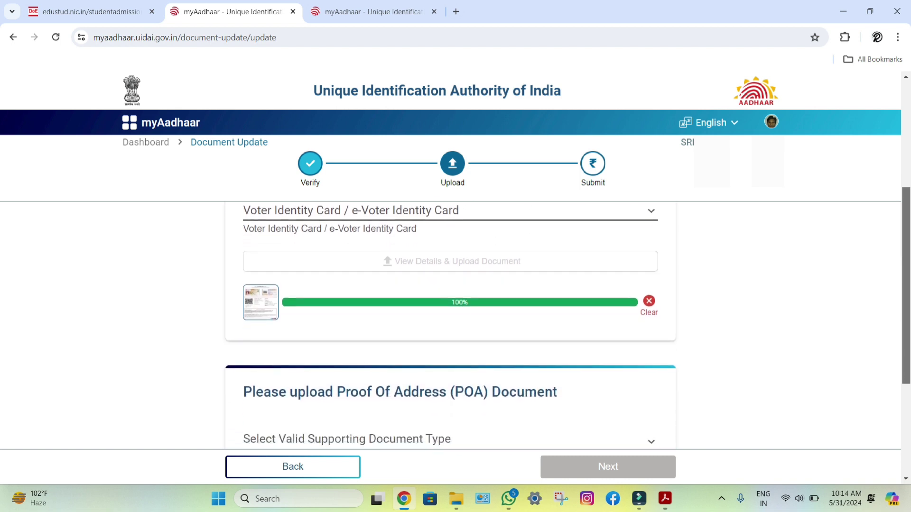
pyautogui.scroll(-3, 450, 298)
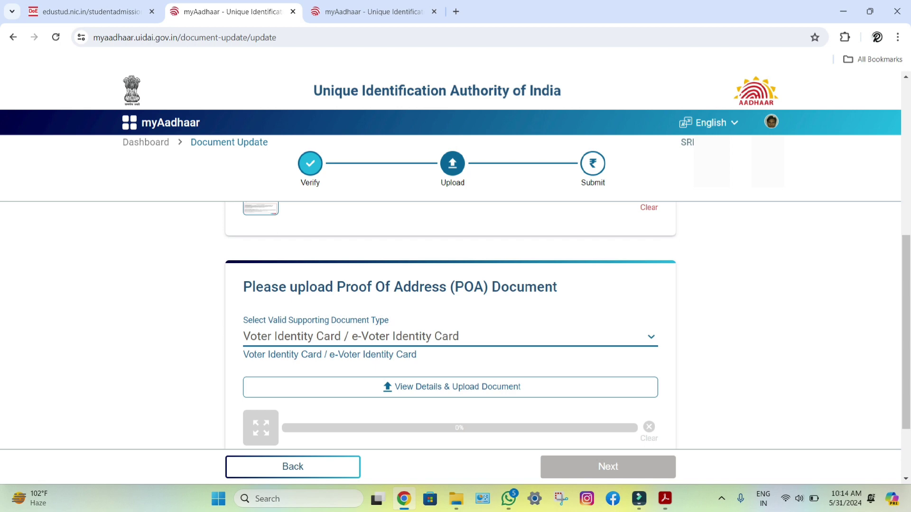
# Step: Upload the voter id file as the proof of address document
pyautogui.click(450, 387)
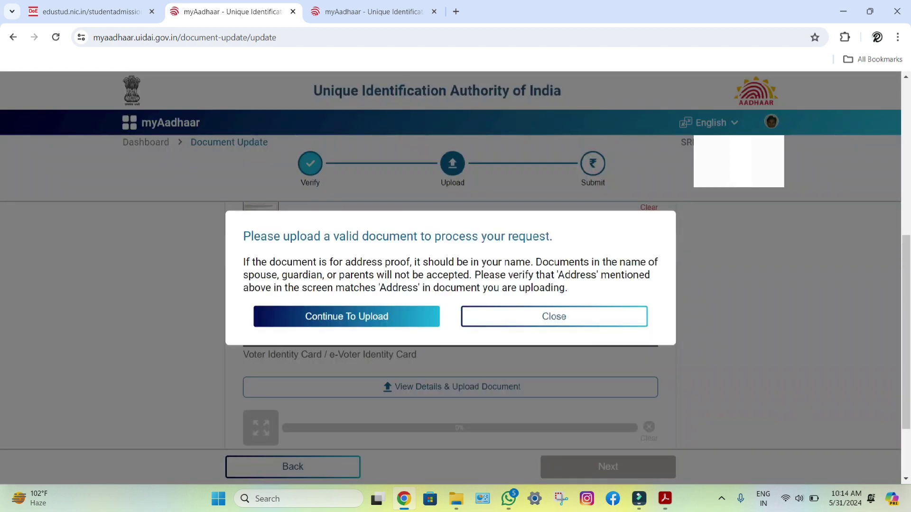
pyautogui.click(346, 316)
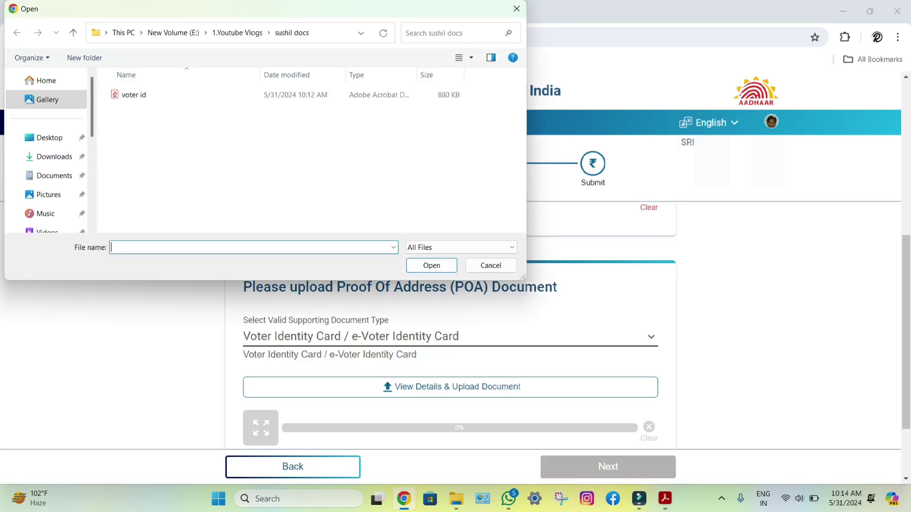
pyautogui.doubleClick(133, 95)
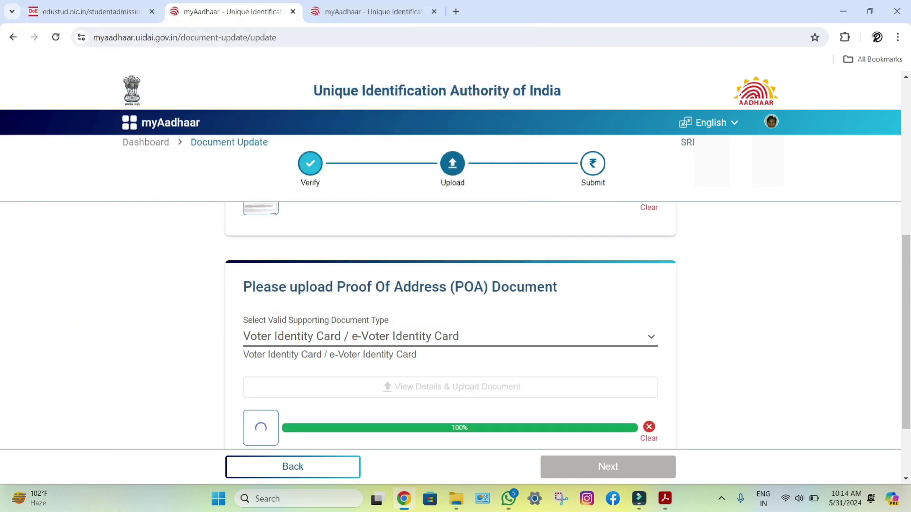
pyautogui.scroll(-2, 450, 324)
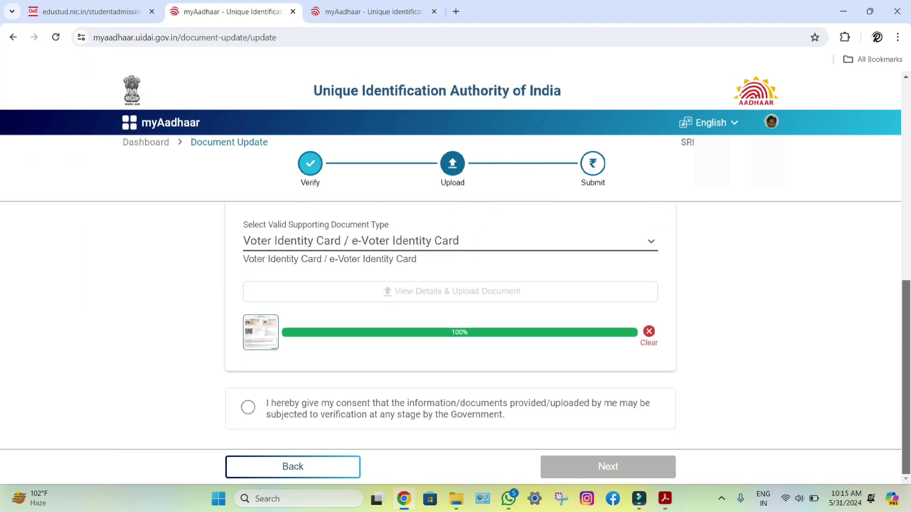
# Step: Give consent for document verification and confirm the documents match the Aadhaar details
pyautogui.click(248, 407)
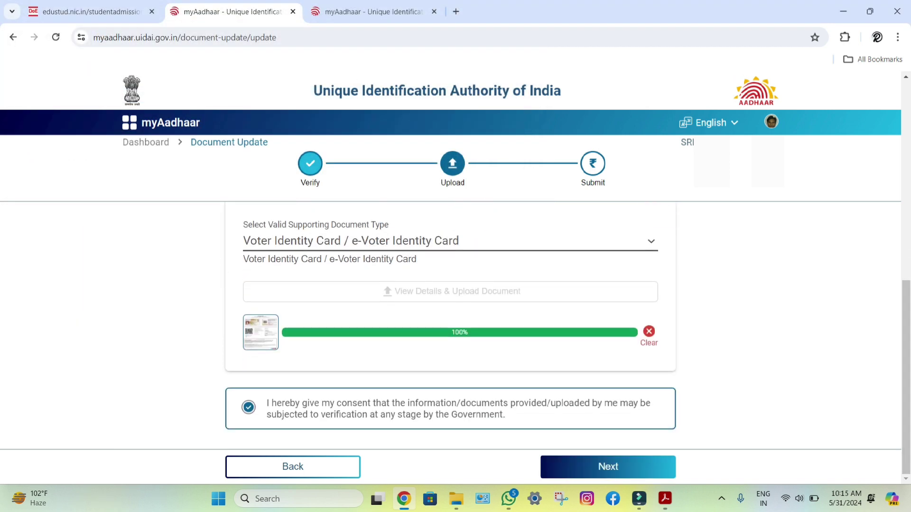
pyautogui.click(608, 467)
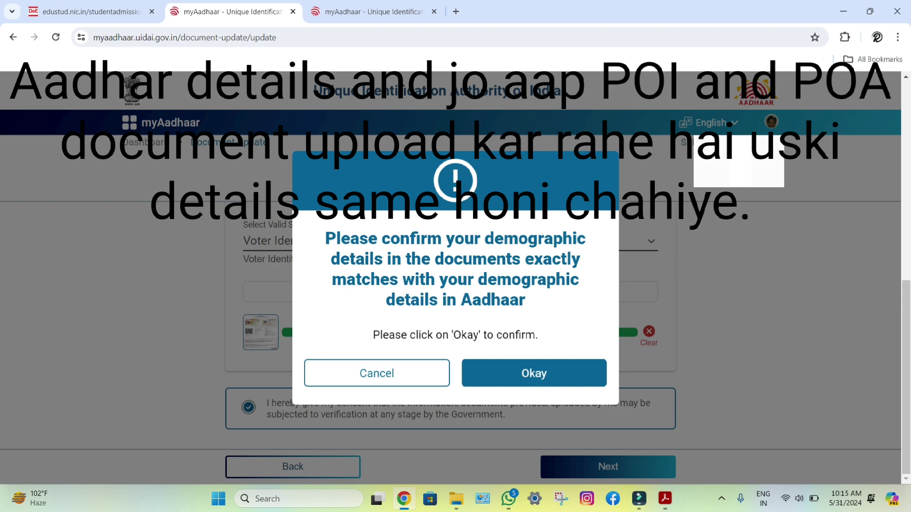
pyautogui.click(534, 374)
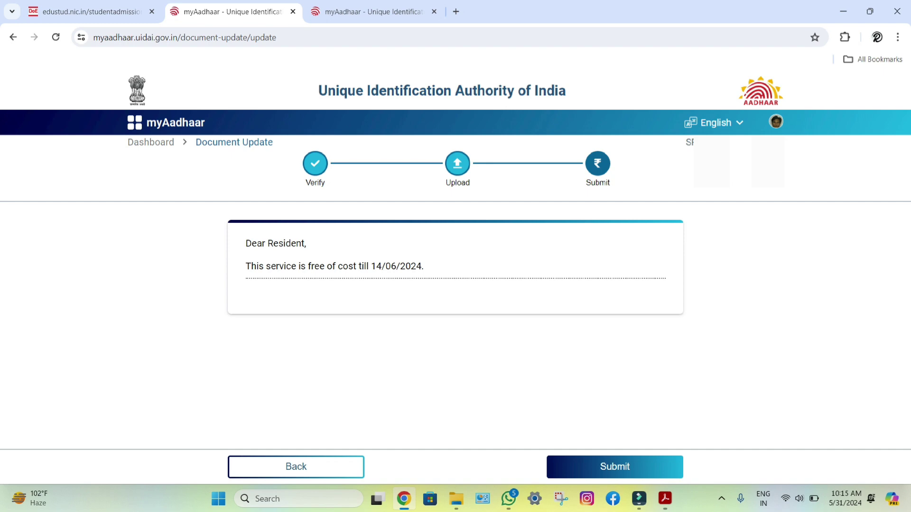
# Step: Submit the free Document Update request and download the acknowledgement slip PDF
pyautogui.click(615, 467)
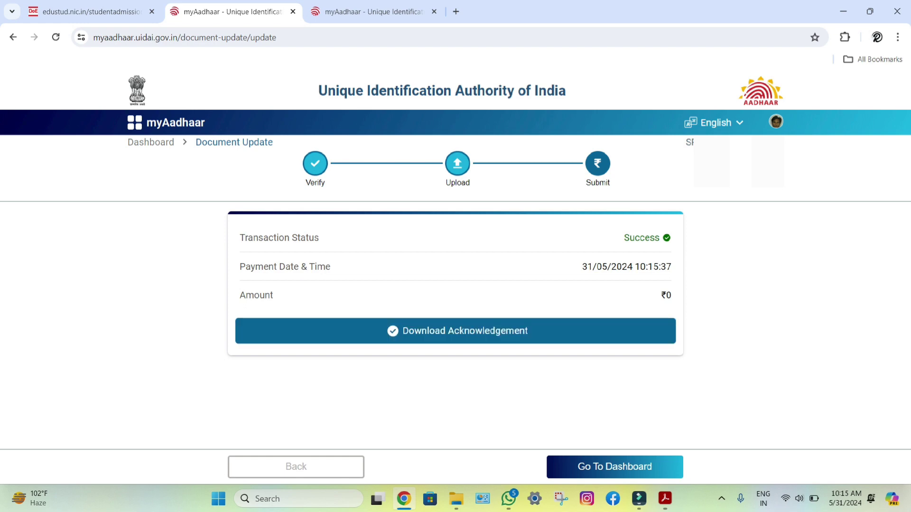
pyautogui.click(456, 331)
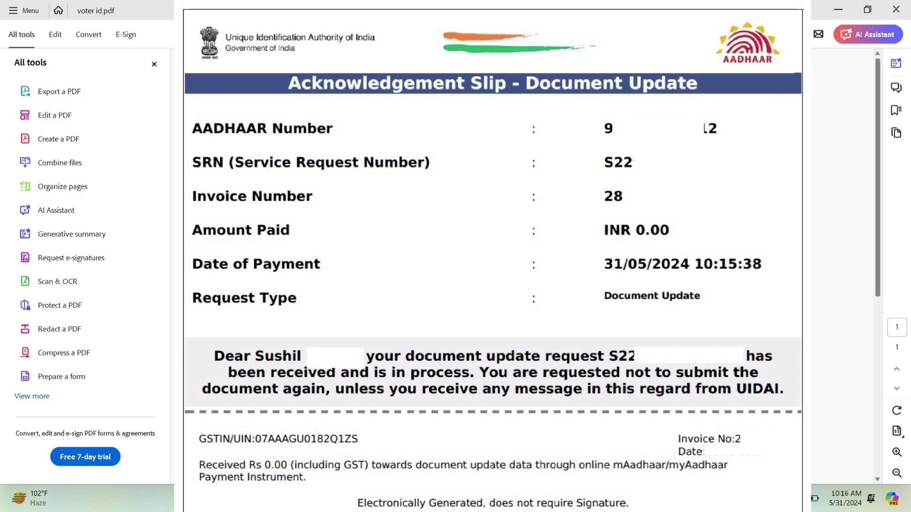
pyautogui.scroll(-3, 492, 256)
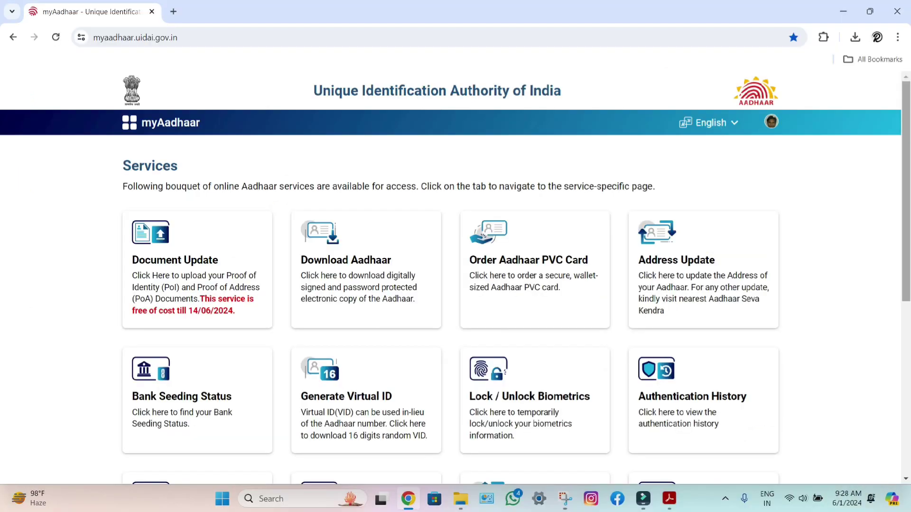
# Step: Expand the Document Update row under Requests to show it at Validation Stage
pyautogui.scroll(-5, 455, 285)
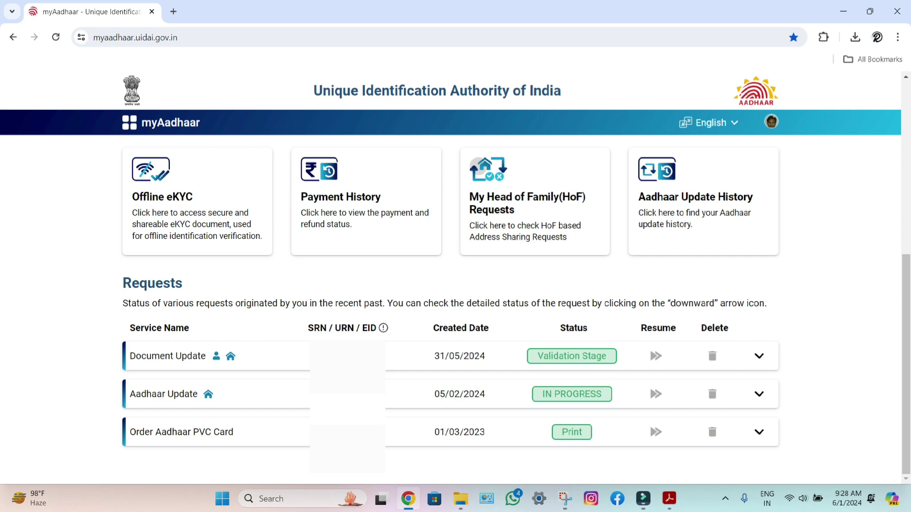
pyautogui.click(759, 356)
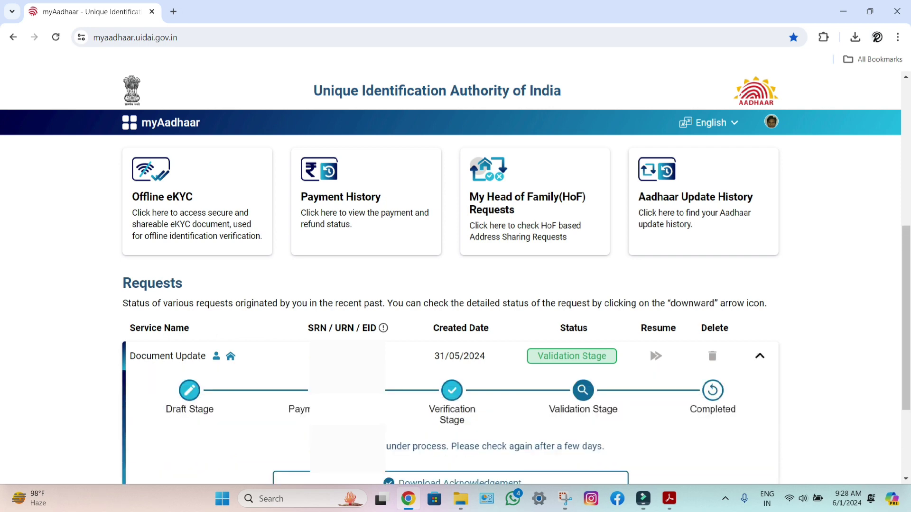
pyautogui.moveTo(906, 340); pyautogui.dragTo(906, 399)
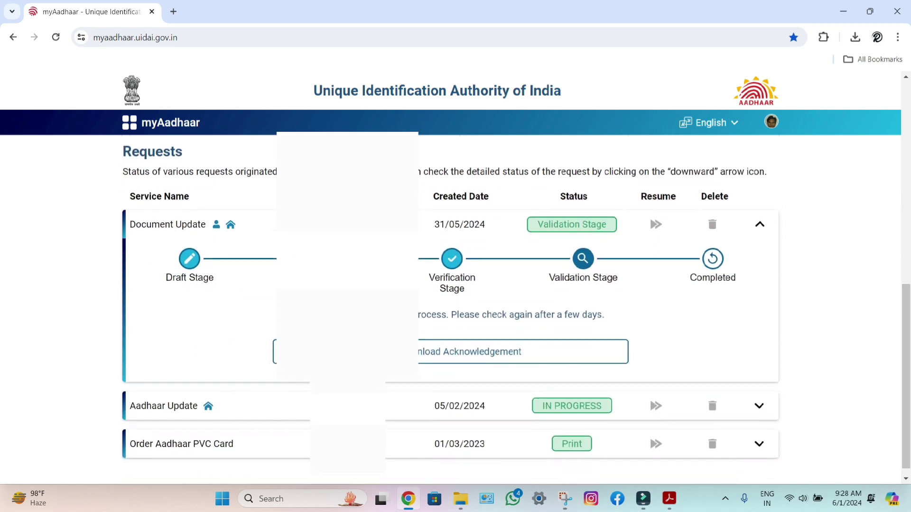